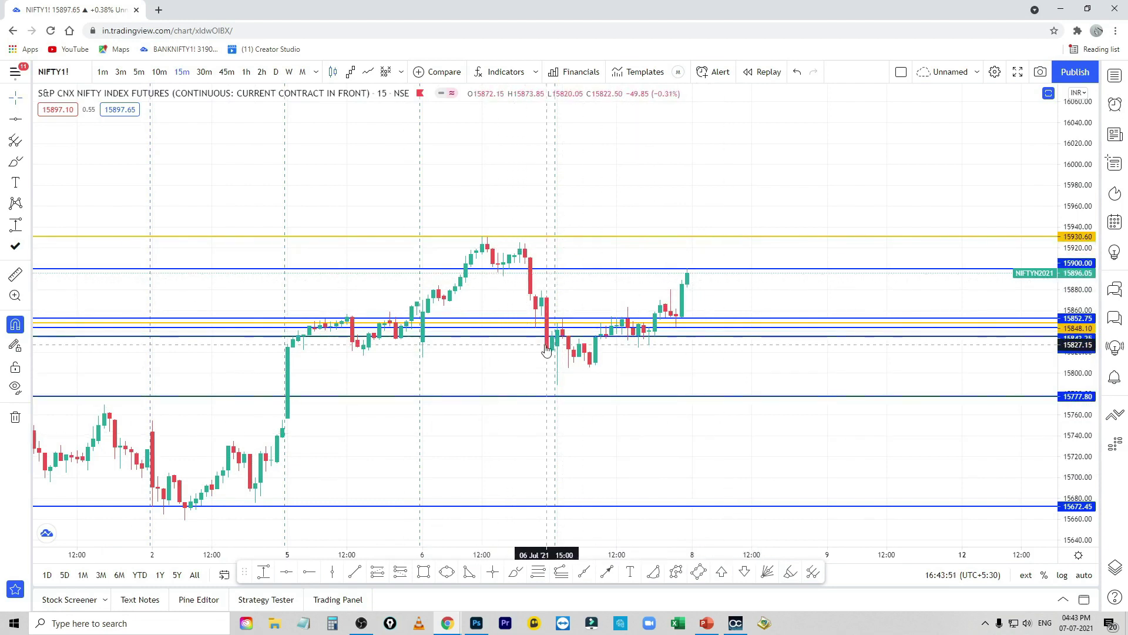
Zoom in on the time axis so the latest days' NIFTY1! 15-minute candles spread wide.
scroll(550, 352, up, 1)
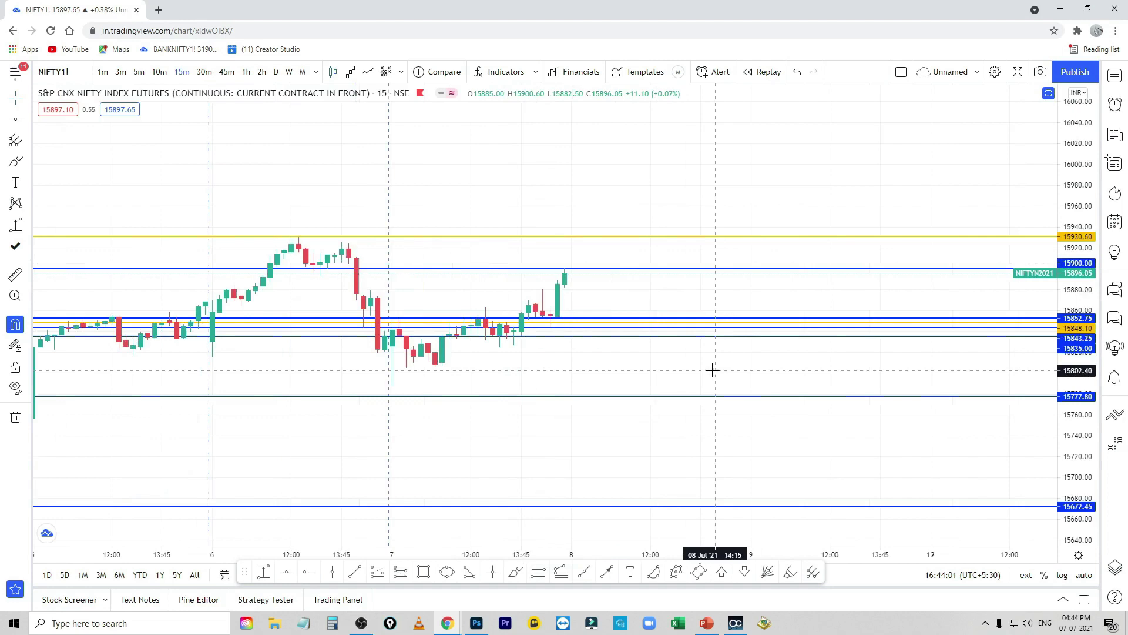
scroll(706, 388, up, 2)
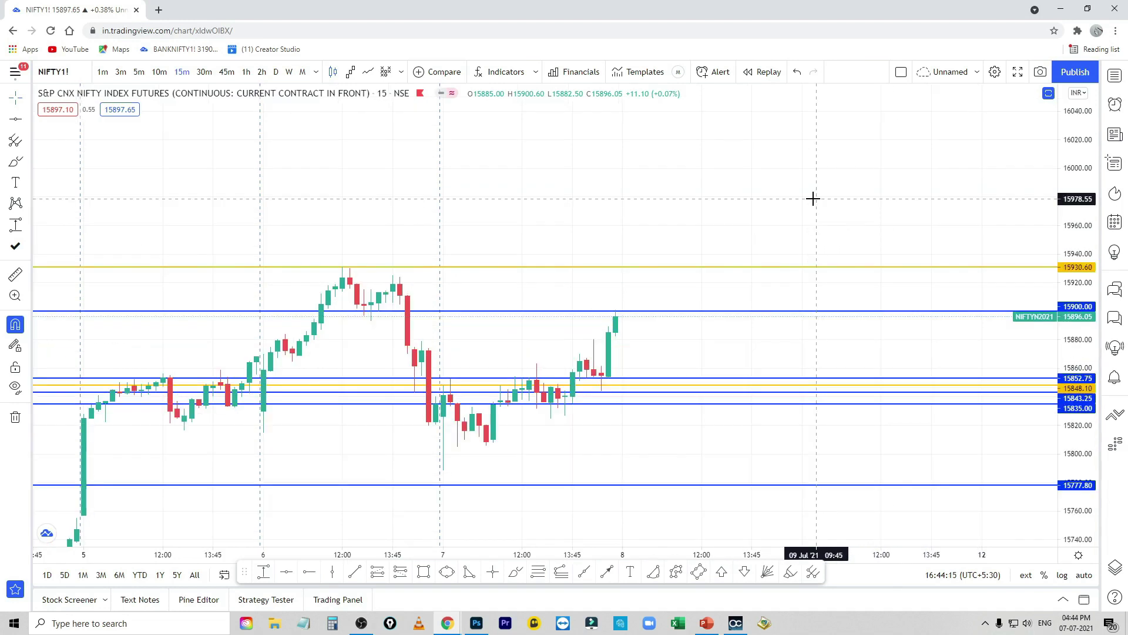
click(514, 575)
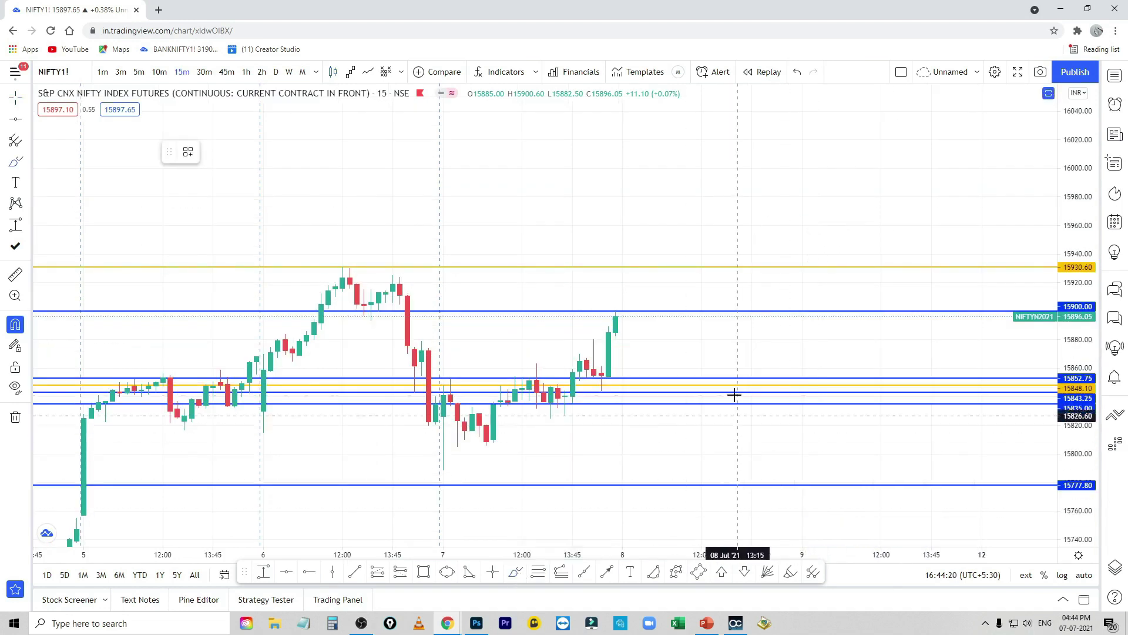
drag(625, 263, 612, 262)
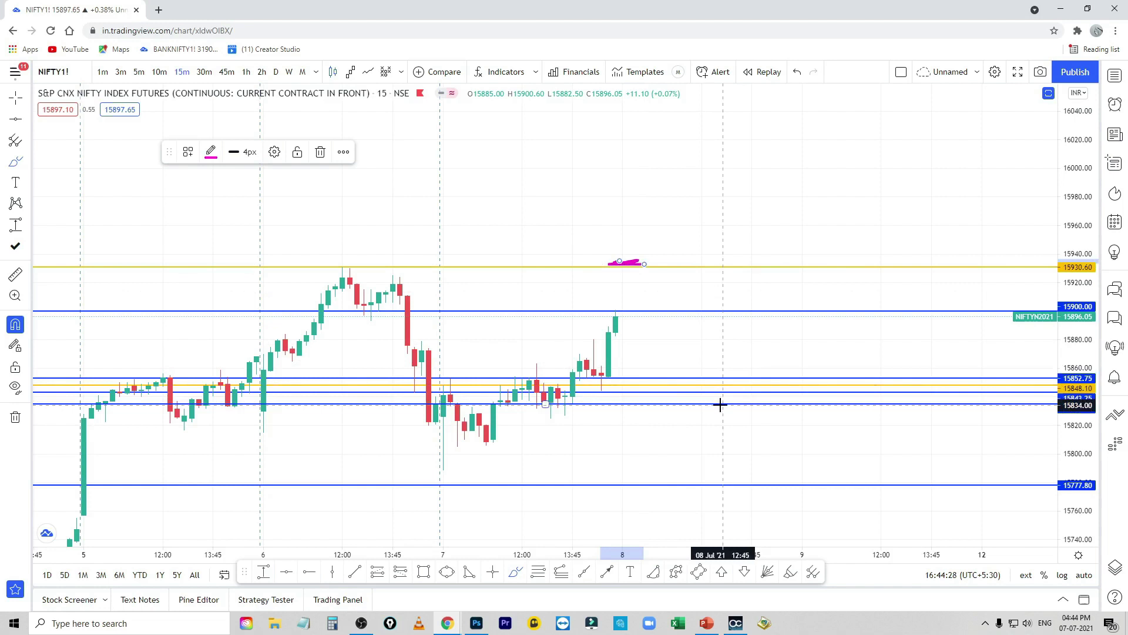
click(320, 154)
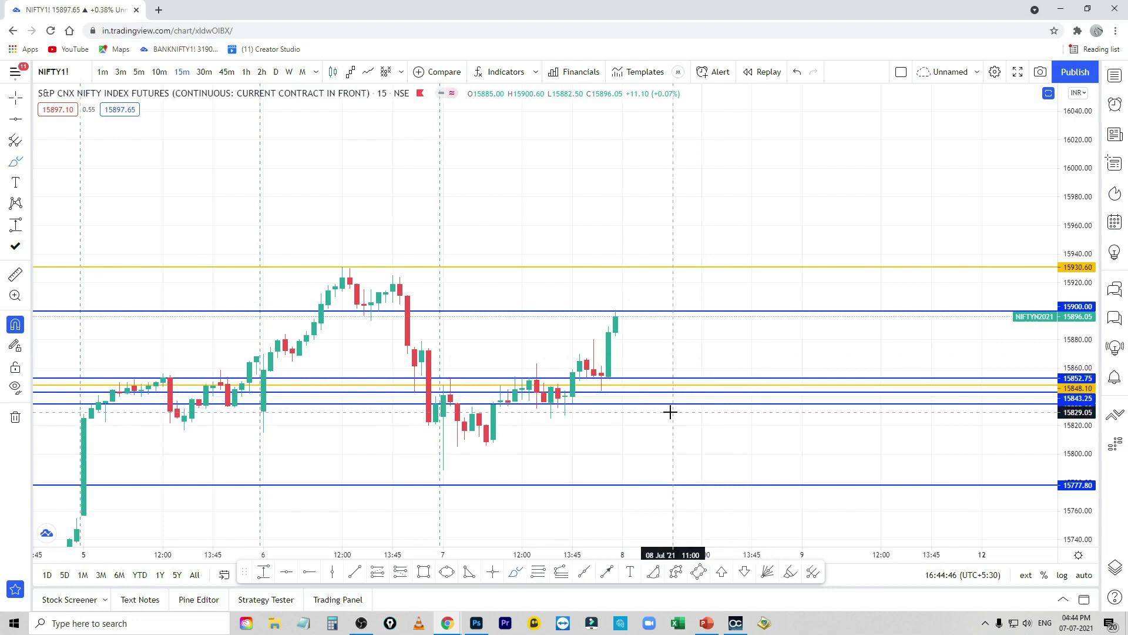
drag(616, 313, 667, 314)
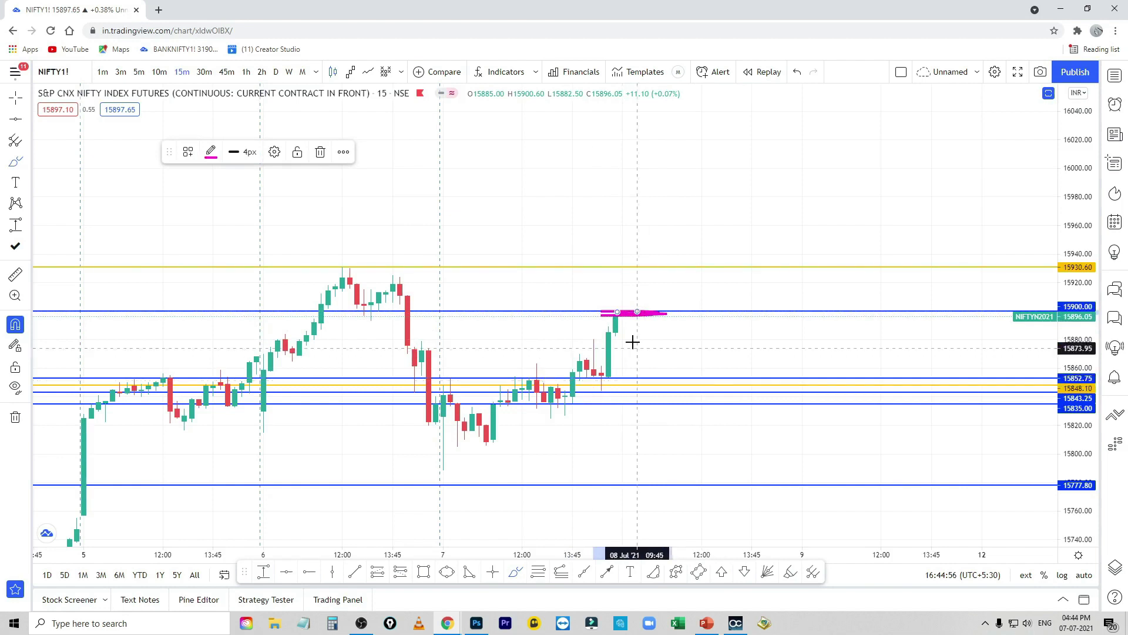
click(320, 153)
mouse_move(615, 307)
mouse_down()
mouse_move(630, 280)
mouse_move(652, 283)
mouse_move(667, 307)
mouse_move(688, 300)
mouse_move(740, 193)
mouse_up()
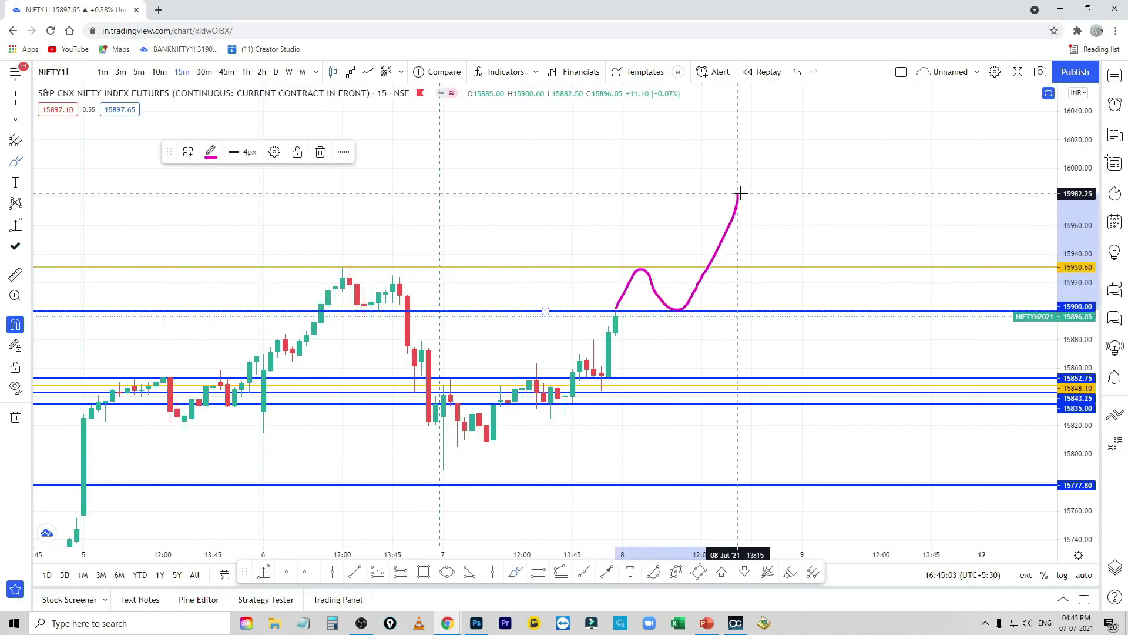
click(320, 154)
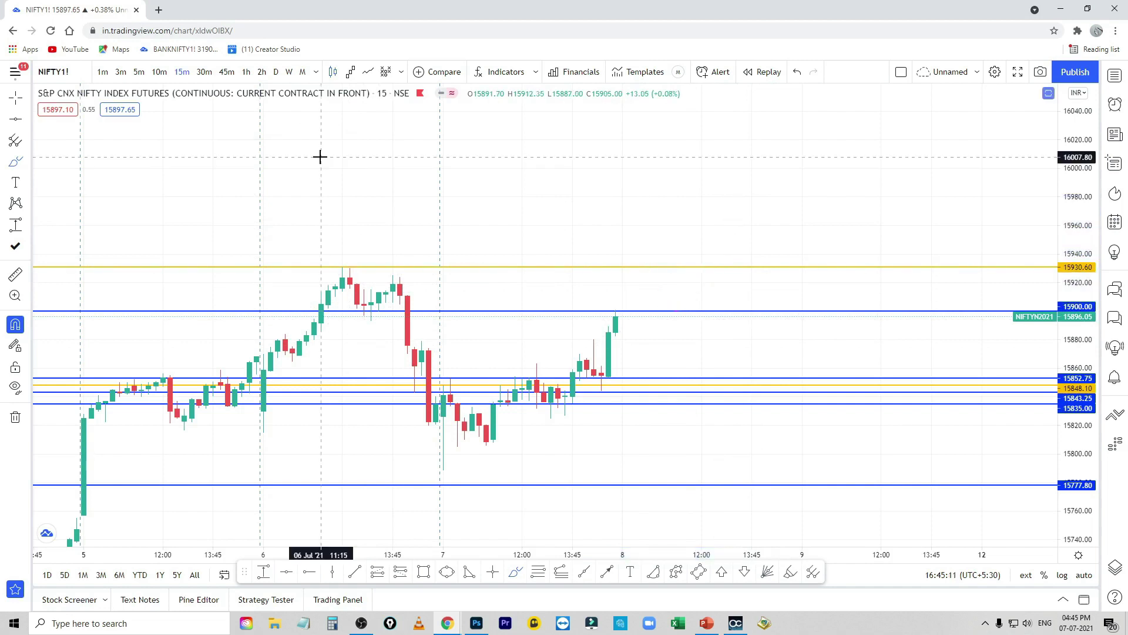
click(514, 574)
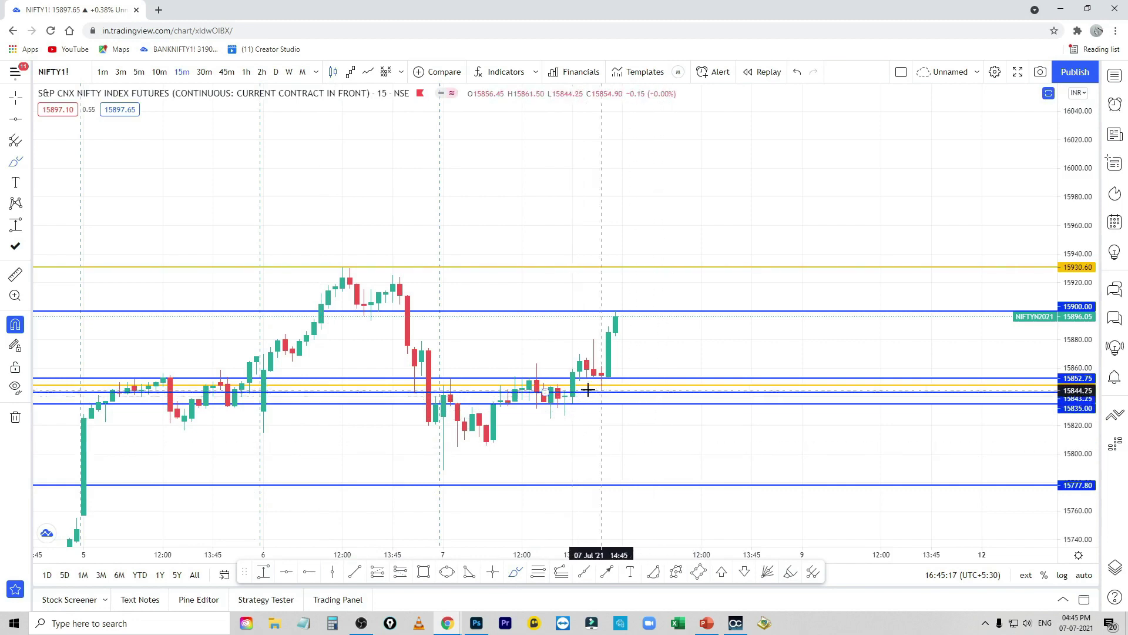
mouse_move(460, 380)
mouse_down()
mouse_move(538, 385)
mouse_move(465, 398)
mouse_up()
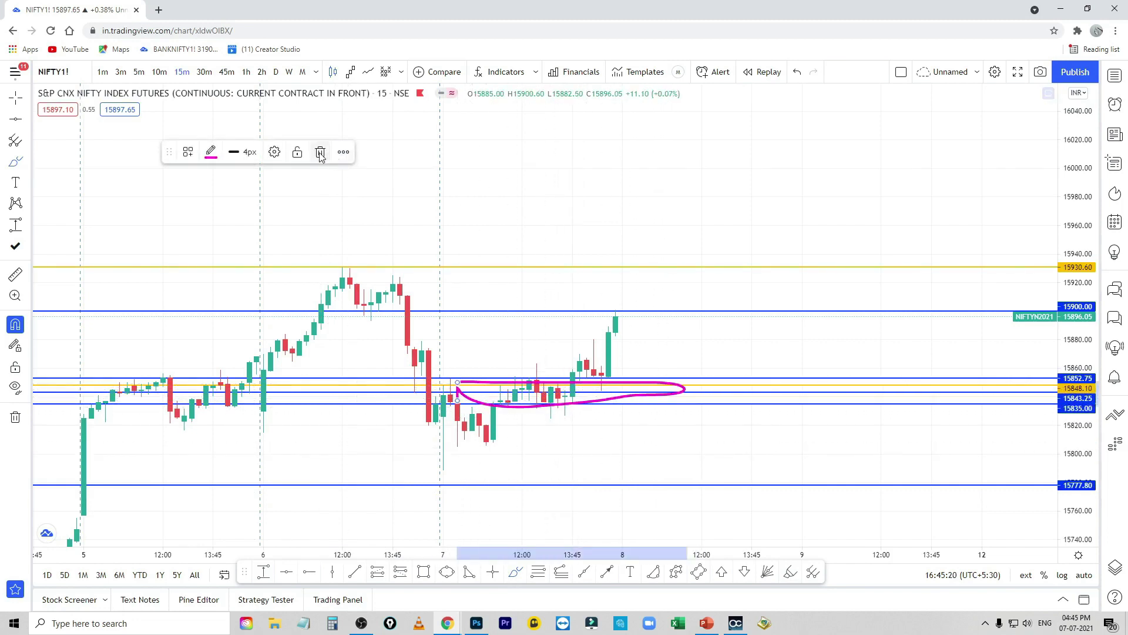
key(ctrl+z)
click(514, 576)
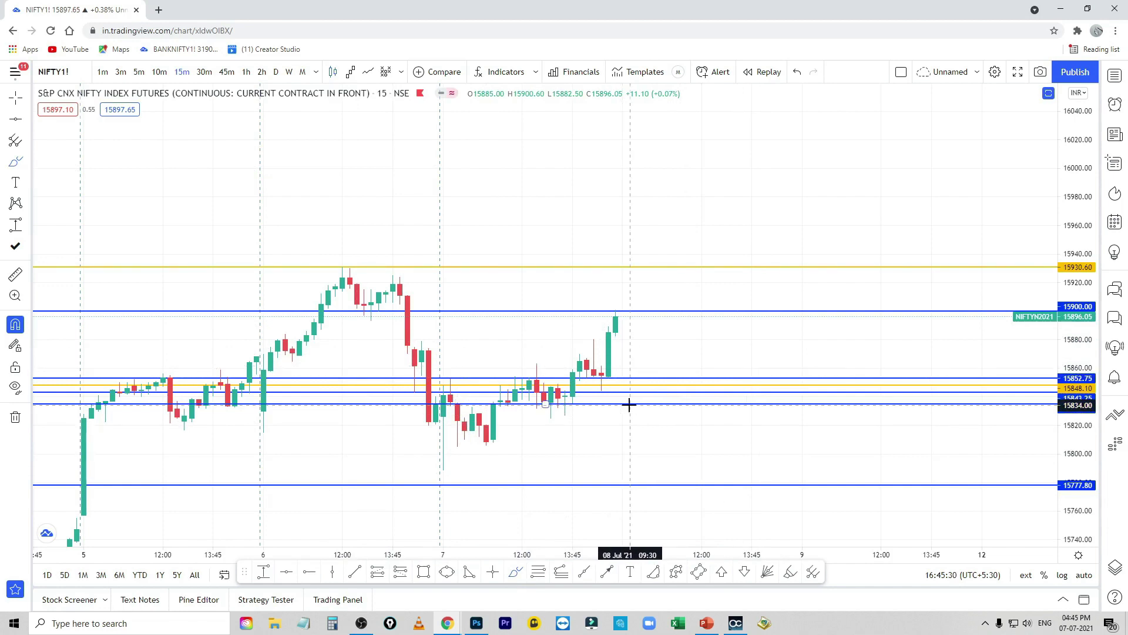
drag(623, 377, 630, 417)
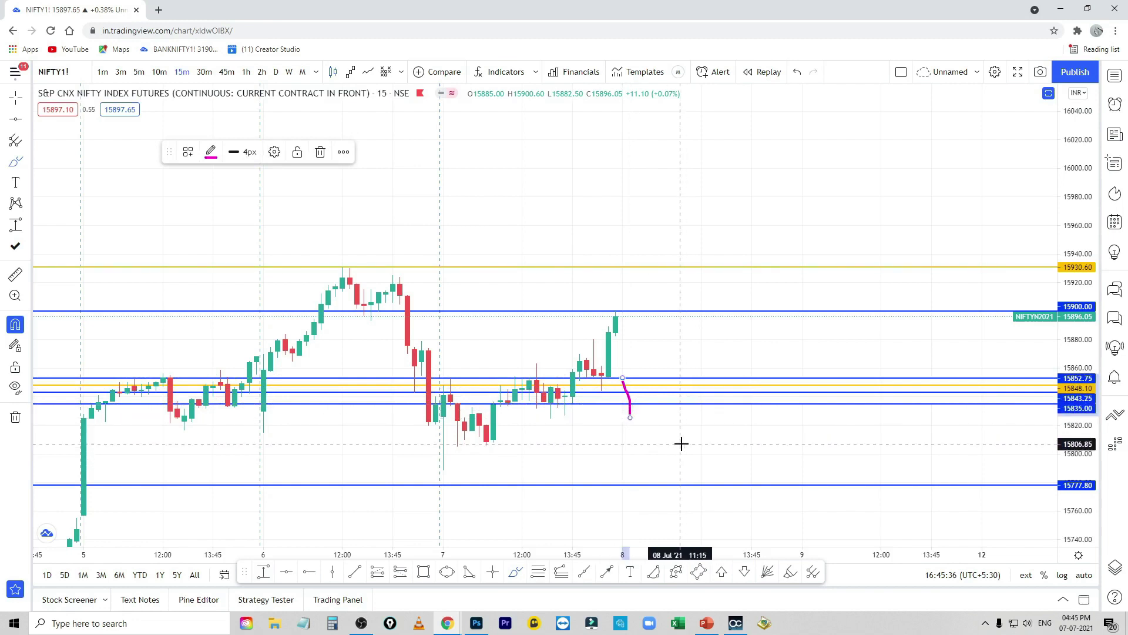
click(320, 152)
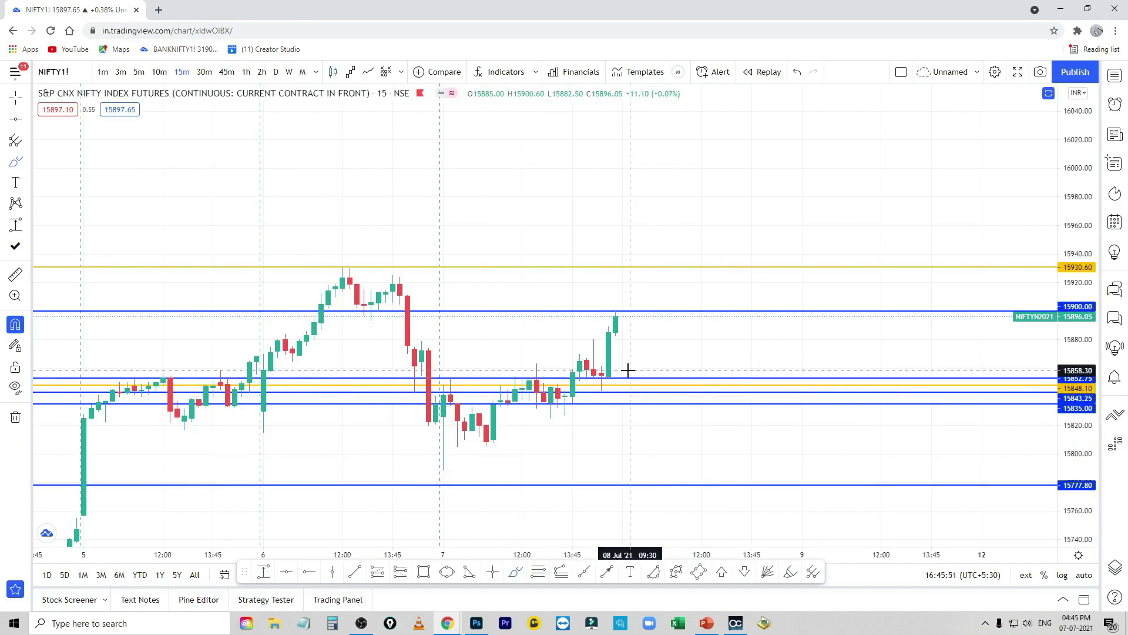
mouse_move(620, 369)
mouse_down()
mouse_move(640, 371)
mouse_move(681, 342)
mouse_move(713, 266)
mouse_move(758, 297)
mouse_move(779, 268)
mouse_move(815, 321)
mouse_move(889, 184)
mouse_up()
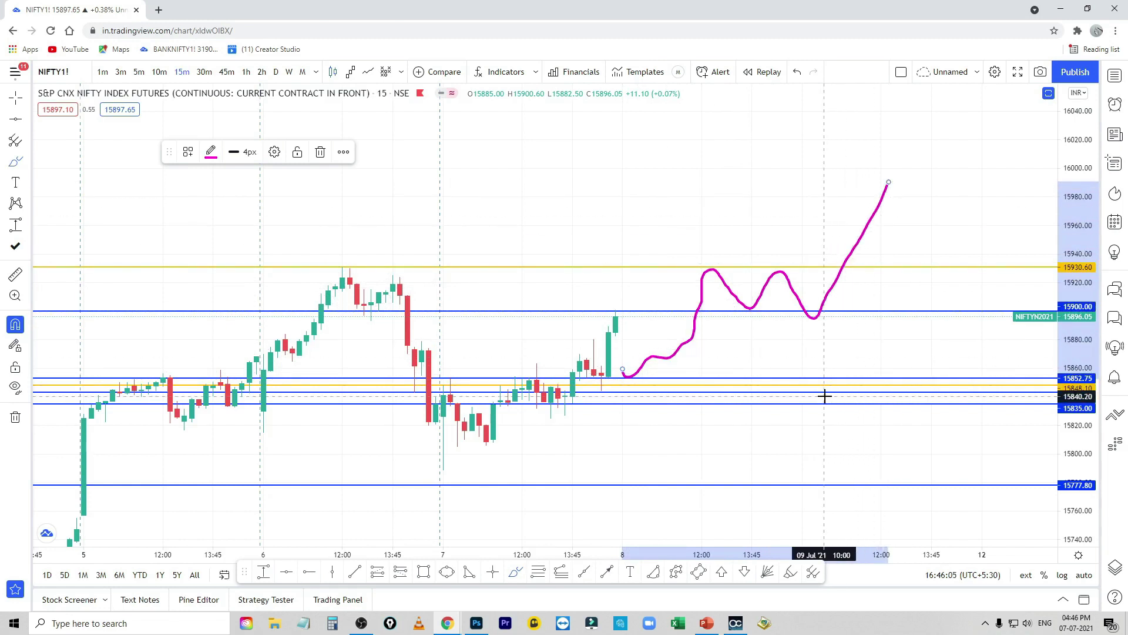
key(Delete)
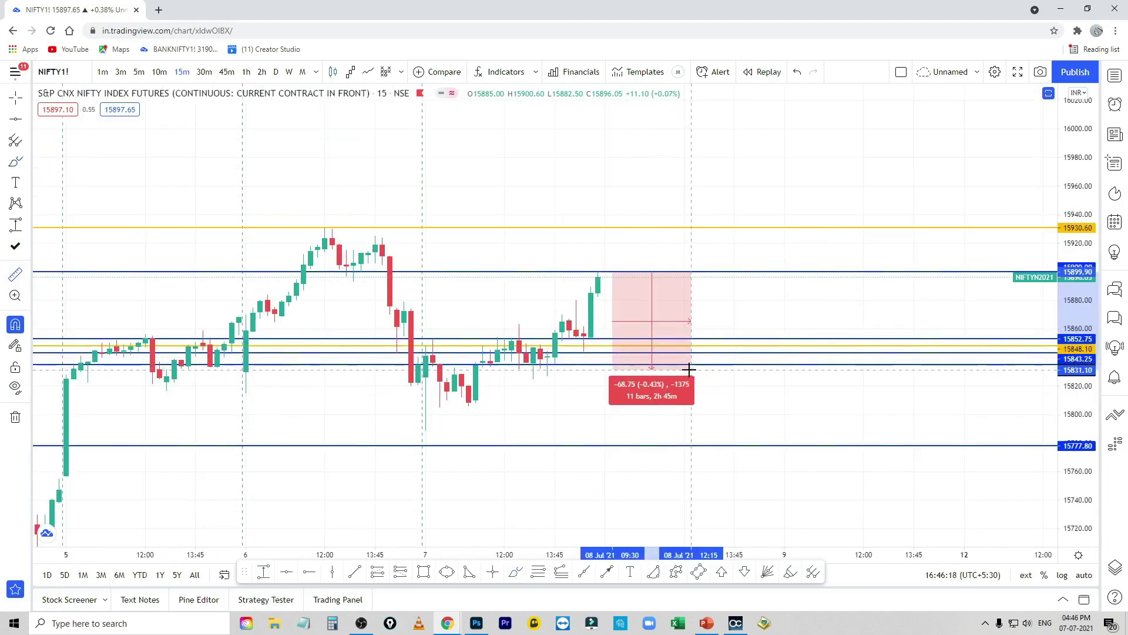
Dismiss the price-range measurement and discard the trial magenta sketches, then open the watchlist panel.
click(691, 369)
click(546, 257)
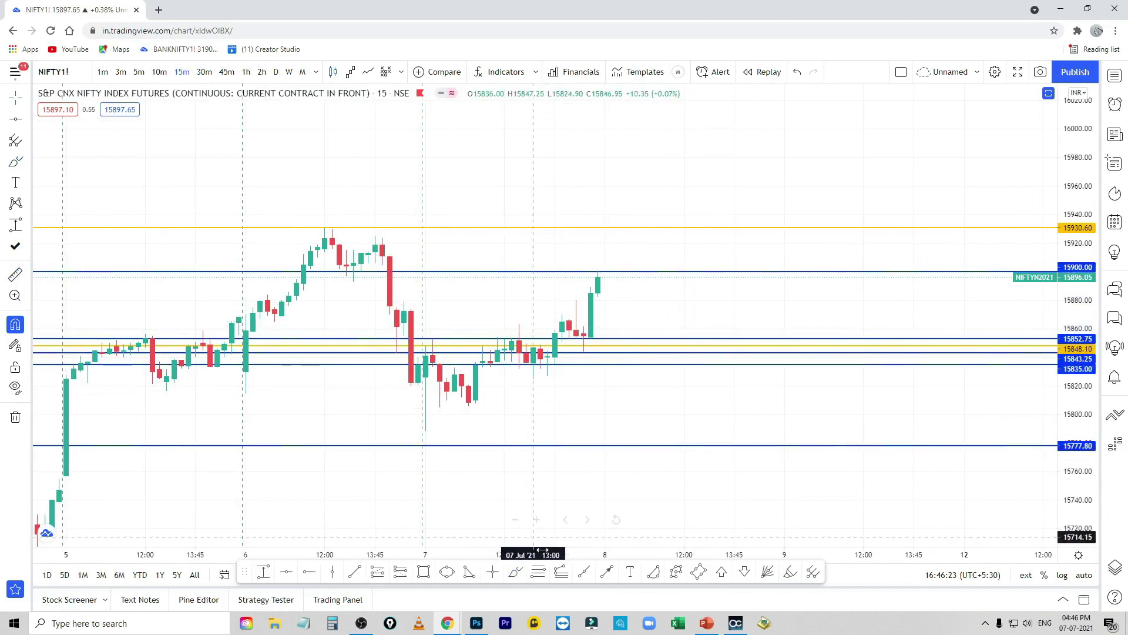
key(ctrl+v)
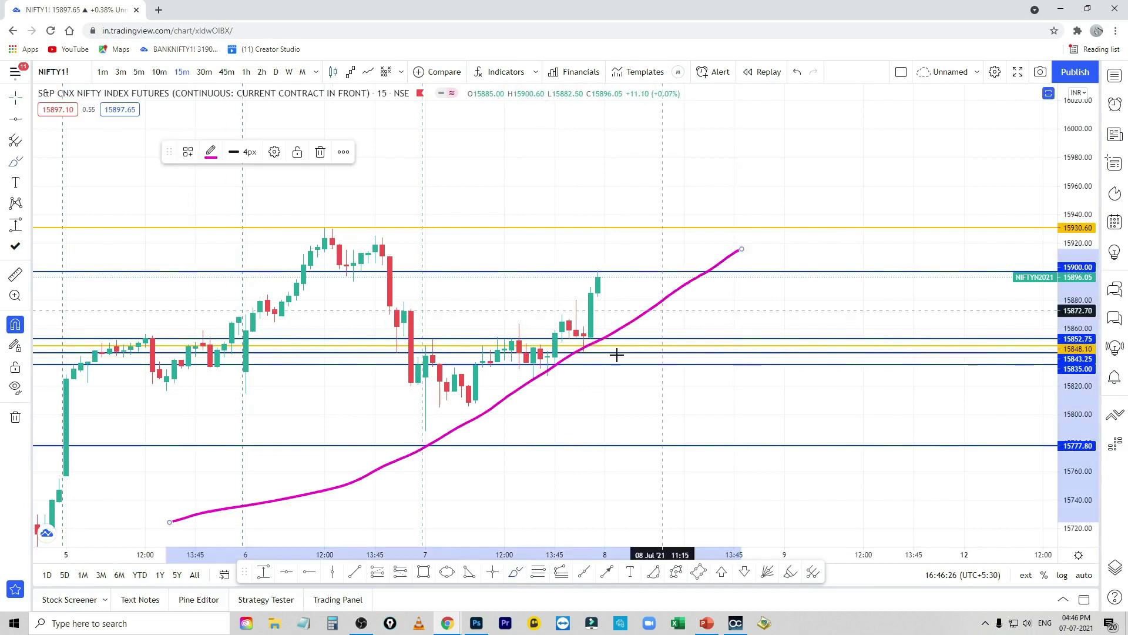
drag(642, 352, 619, 408)
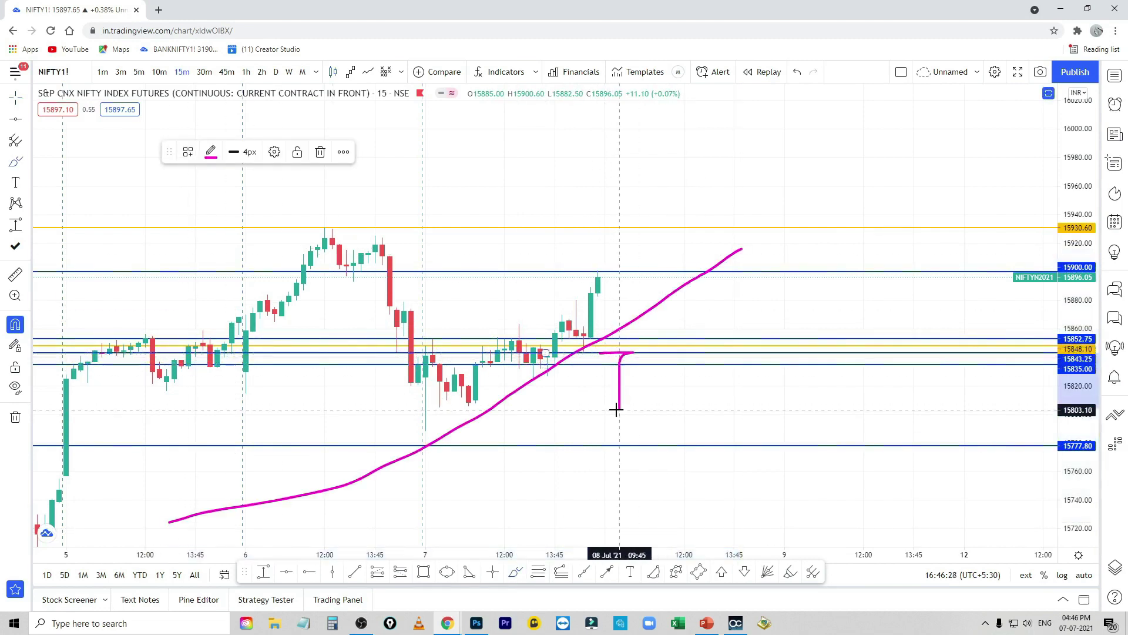
key(ctrl+z)
key(ctrl+z)
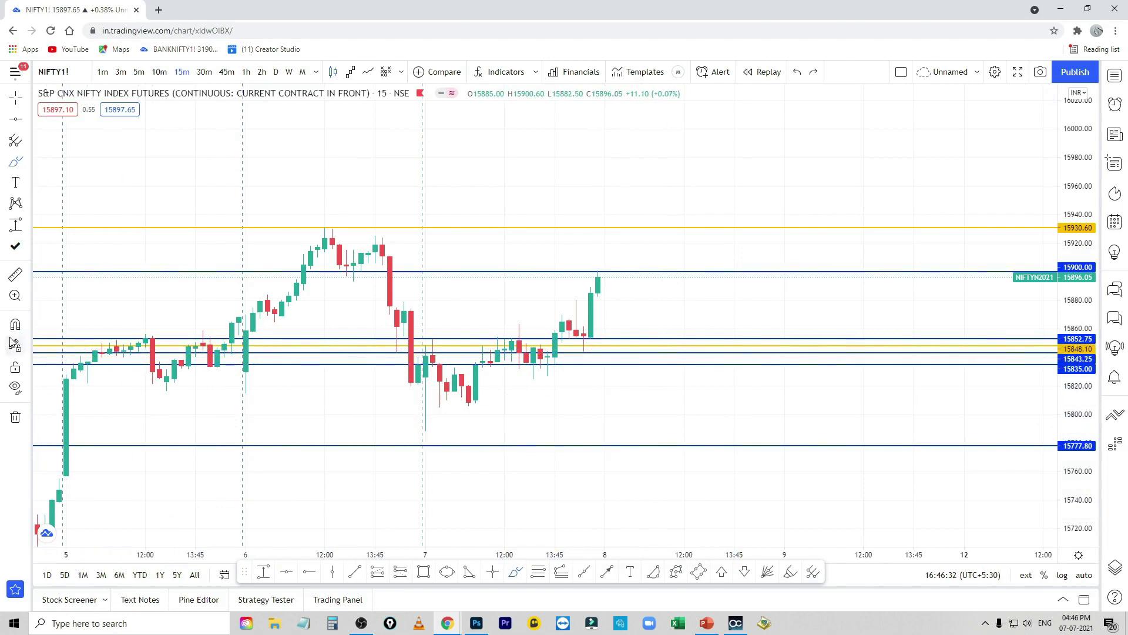
click(1115, 75)
Switch to BANKNIFTY1! futures, zoom out, and sketch trial brush strokes near the highs, undoing the last one.
click(920, 132)
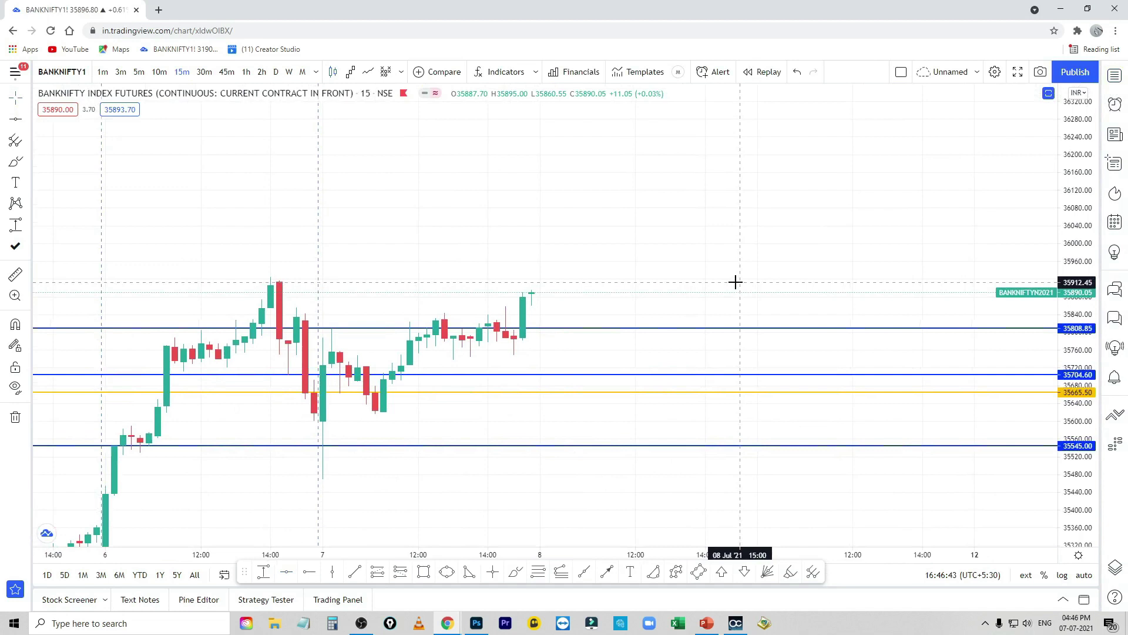
scroll(735, 282, down, 1)
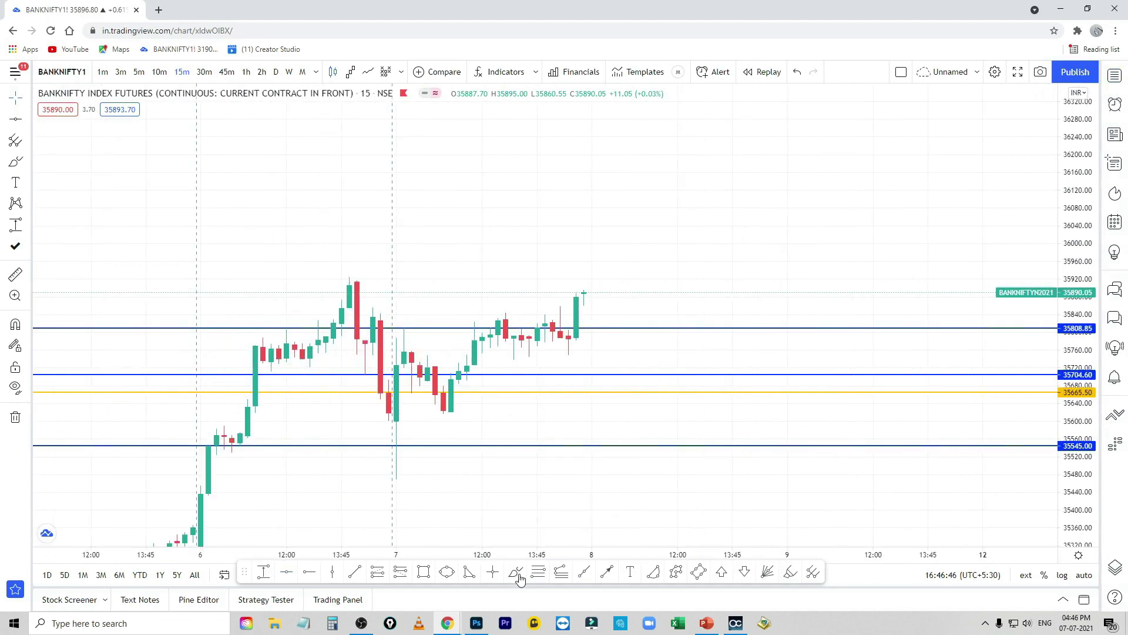
drag(327, 281, 756, 285)
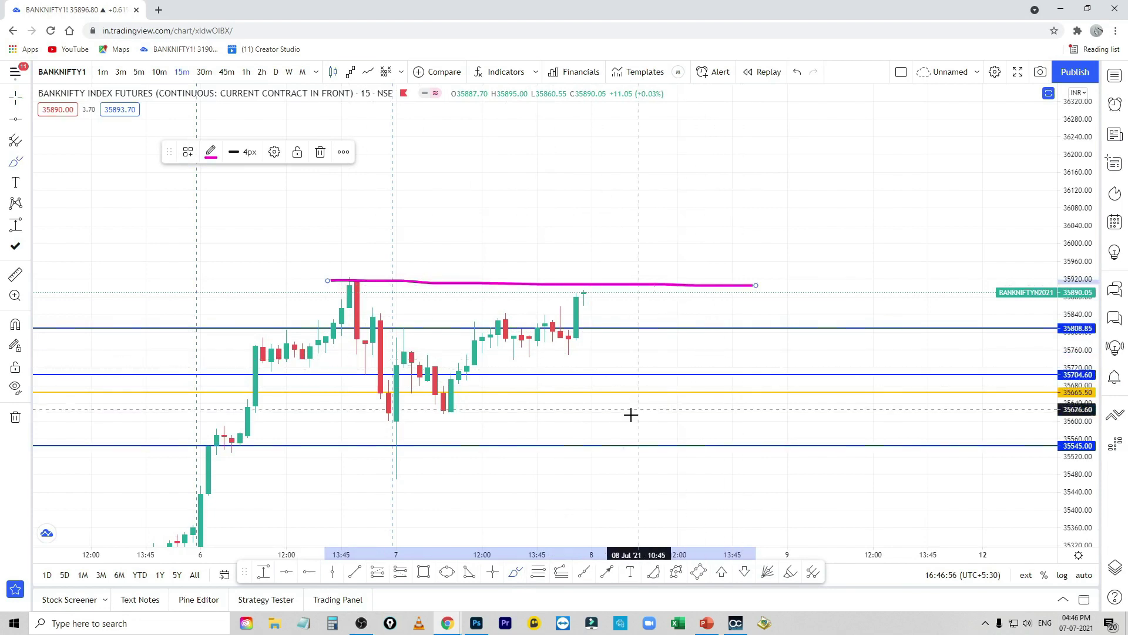
mouse_move(641, 423)
mouse_down()
mouse_move(642, 297)
mouse_move(654, 418)
mouse_up()
drag(640, 299, 717, 301)
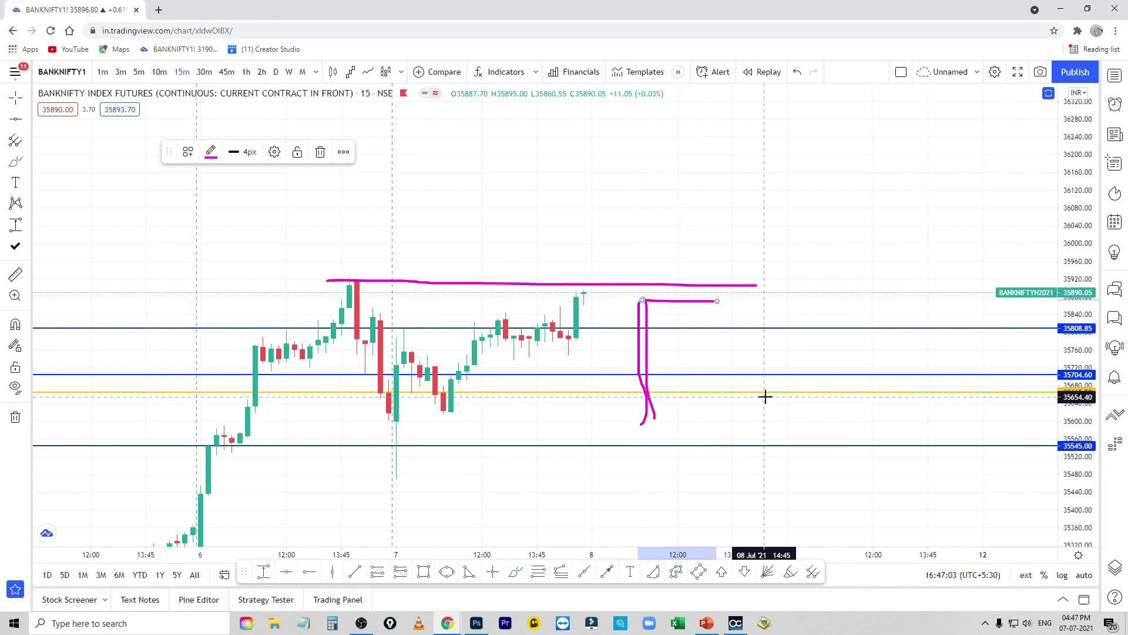
key(ctrl+z)
key(ctrl+z)
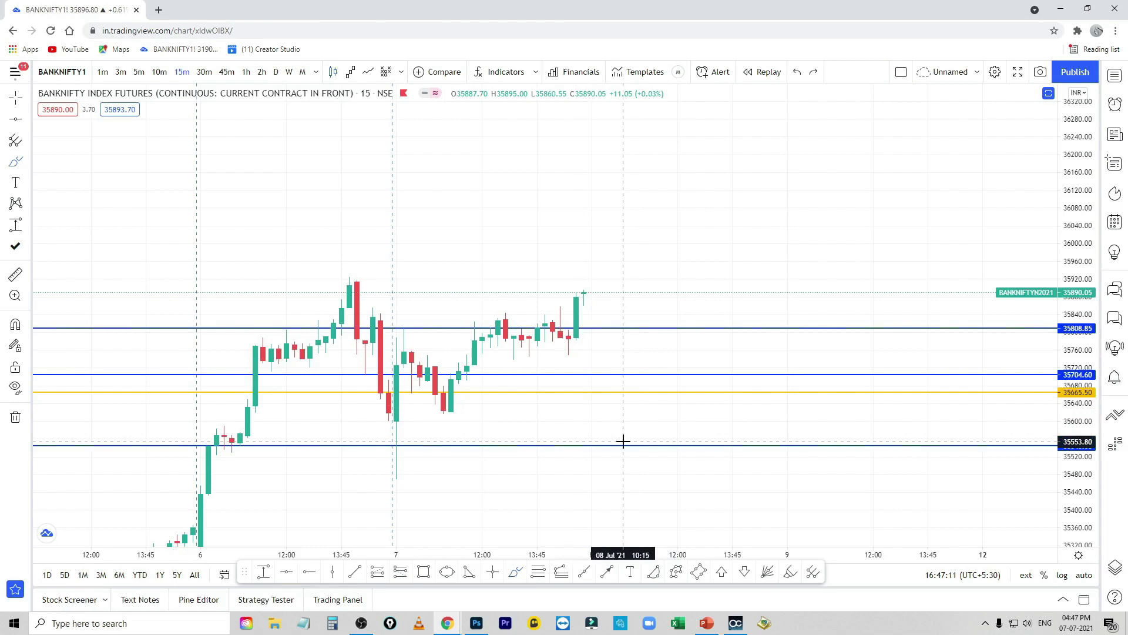
Mark the peak candle's high, draw the range box around the consolidation, and tick the peak.
drag(346, 281, 373, 280)
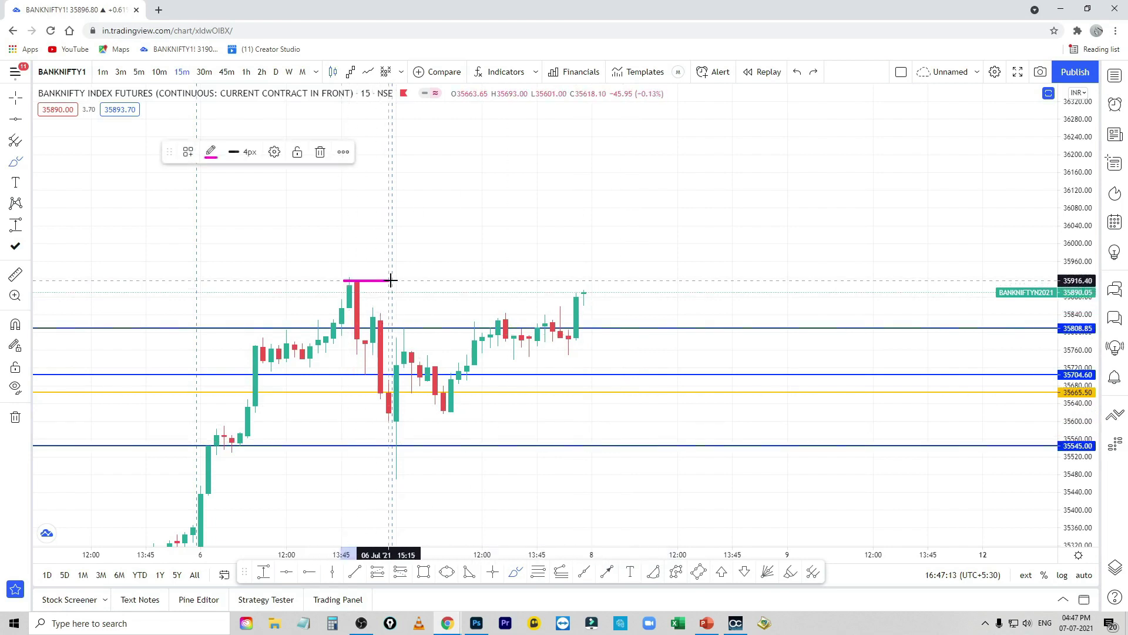
drag(351, 340, 452, 349)
mouse_move(391, 281)
mouse_down()
mouse_move(639, 284)
mouse_move(607, 338)
mouse_move(428, 347)
mouse_up()
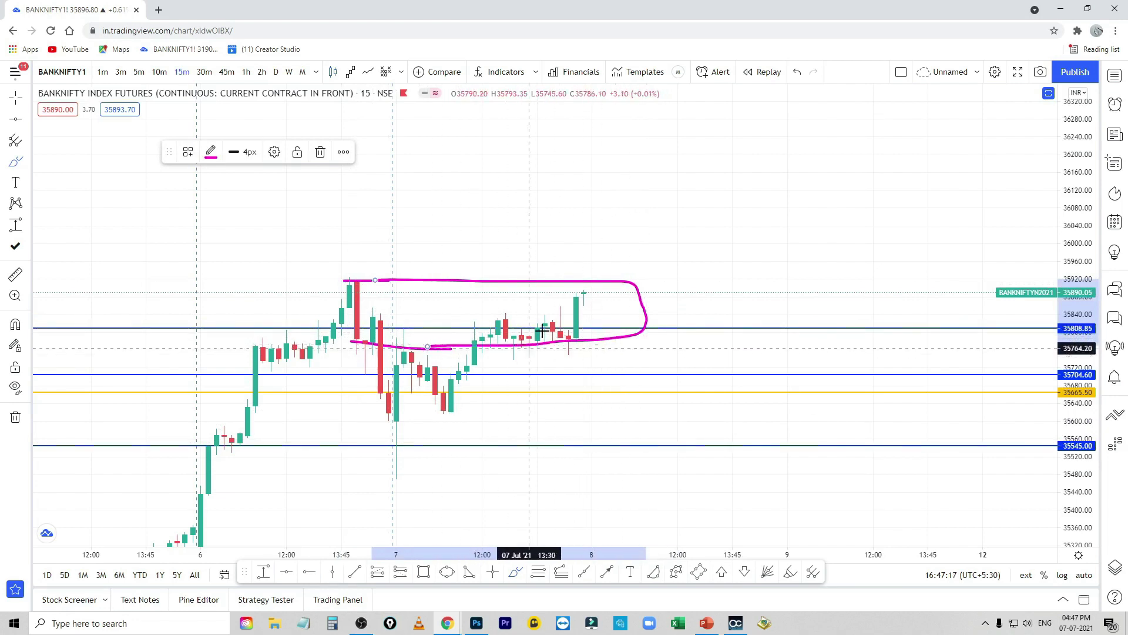
drag(356, 272, 355, 251)
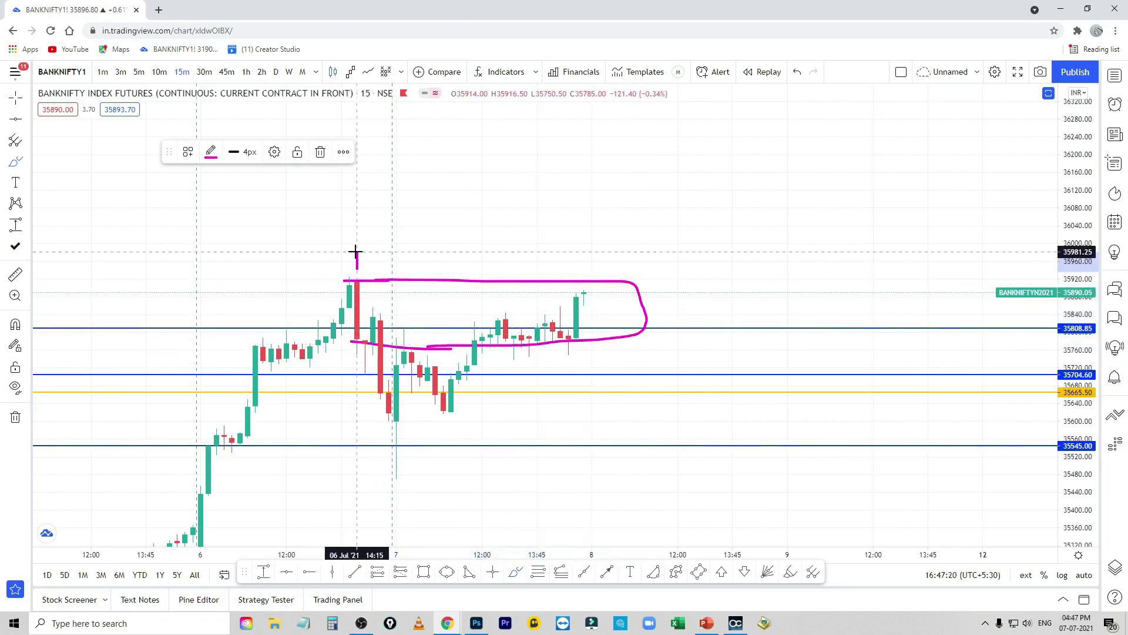
Mark the breakout at the latest candle and sketch a choppy path followed by a sharp rally.
mouse_move(590, 272)
mouse_down()
mouse_move(592, 259)
mouse_move(600, 361)
mouse_up()
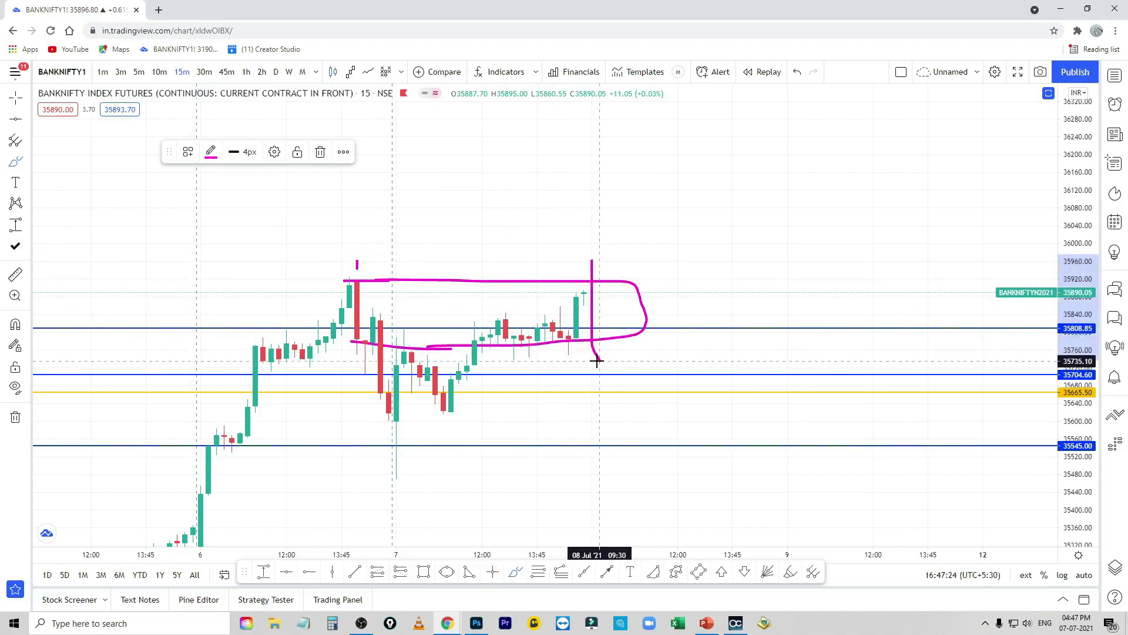
drag(588, 258, 633, 264)
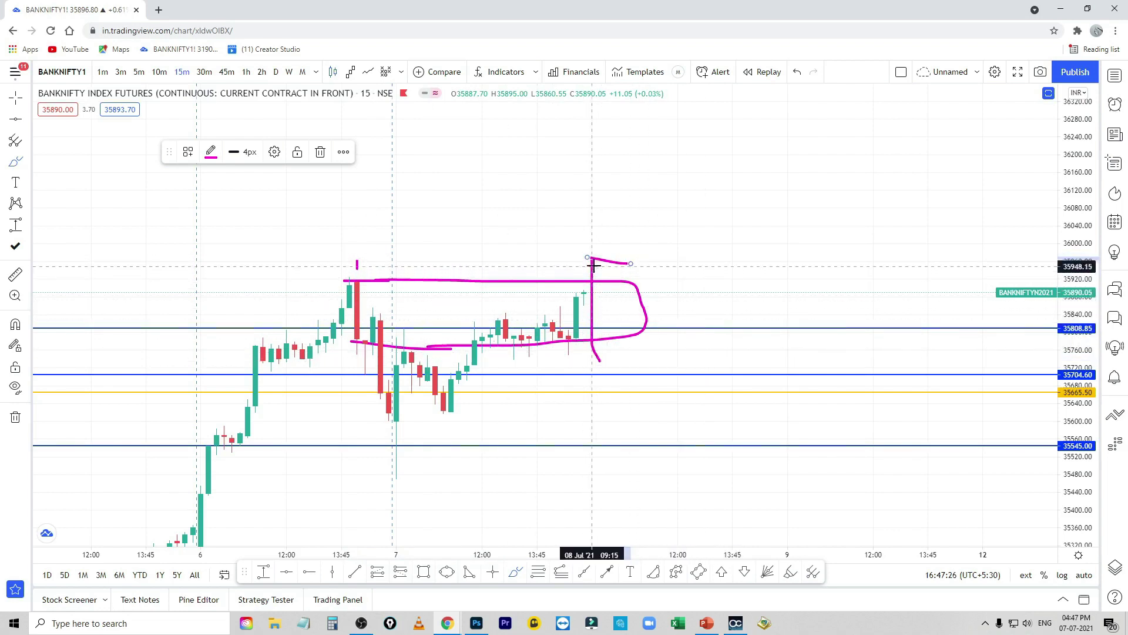
mouse_move(600, 268)
mouse_down()
mouse_move(609, 297)
mouse_move(628, 285)
mouse_move(643, 296)
mouse_move(662, 335)
mouse_move(706, 338)
mouse_move(747, 289)
mouse_move(779, 156)
mouse_up()
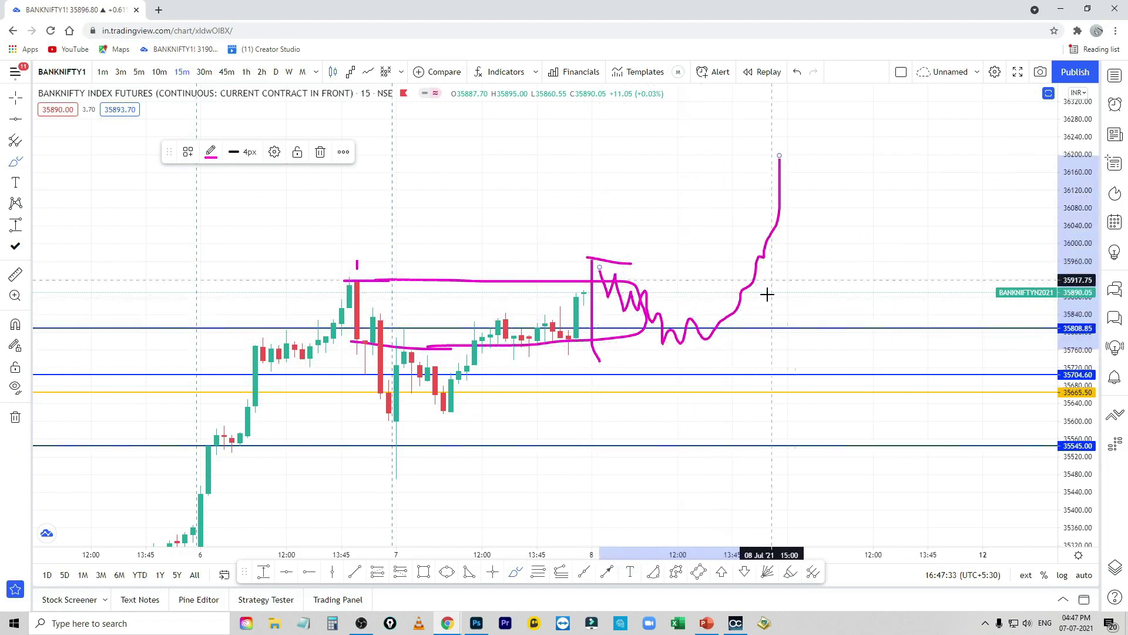
Loop around the earlier consolidations near 35808 and 35545 and the deep dip on the 7th.
scroll(635, 392, down, 2)
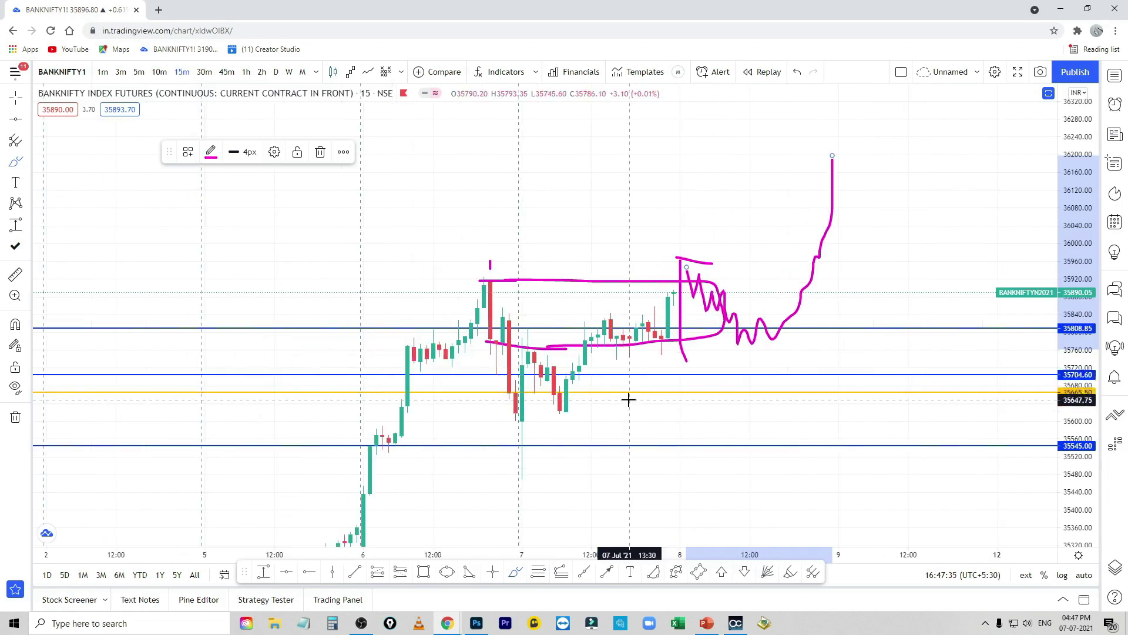
mouse_move(384, 345)
mouse_down()
mouse_move(438, 344)
mouse_move(418, 362)
mouse_move(446, 364)
mouse_move(489, 297)
mouse_up()
mouse_move(352, 442)
mouse_down()
mouse_move(376, 435)
mouse_move(395, 447)
mouse_move(360, 445)
mouse_up()
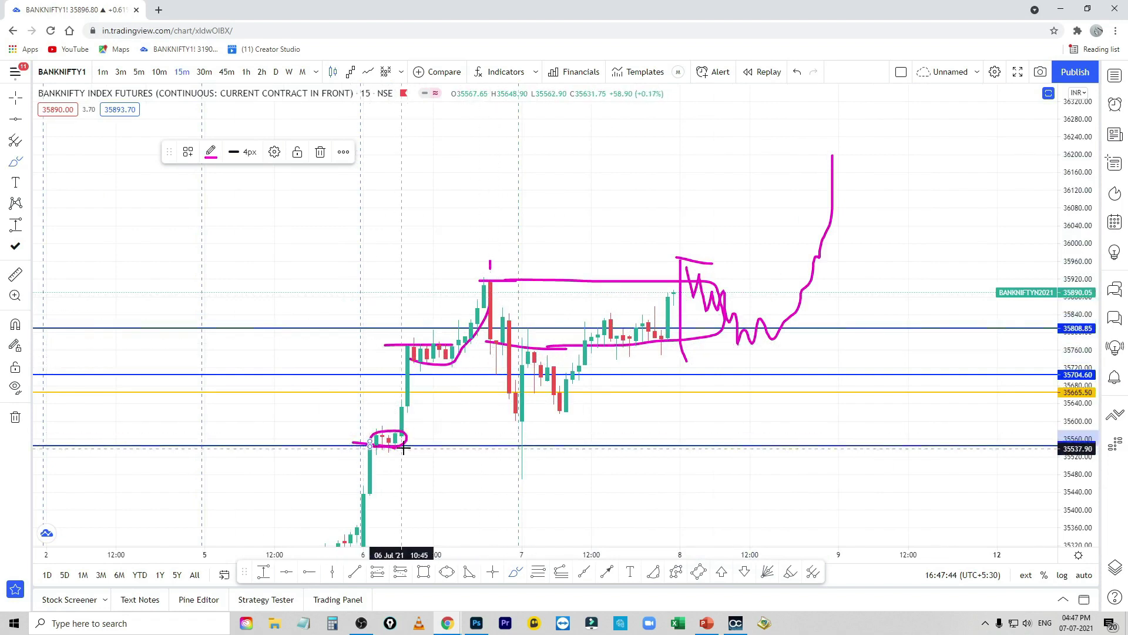
scroll(465, 489, up, 1)
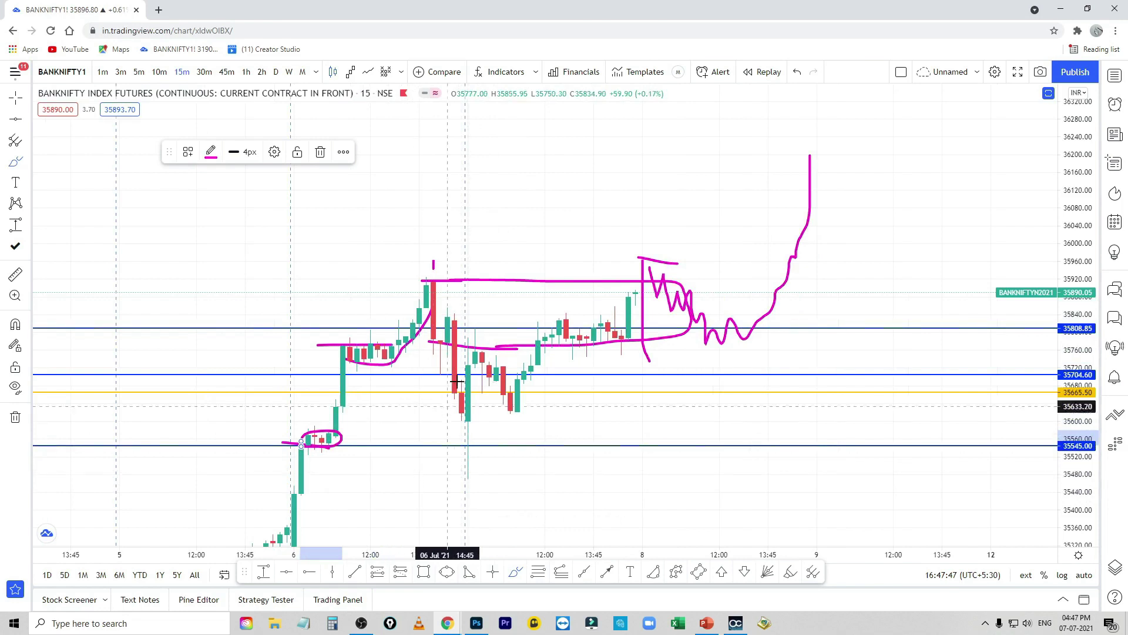
mouse_move(465, 344)
mouse_down()
mouse_move(512, 412)
mouse_move(543, 347)
mouse_up()
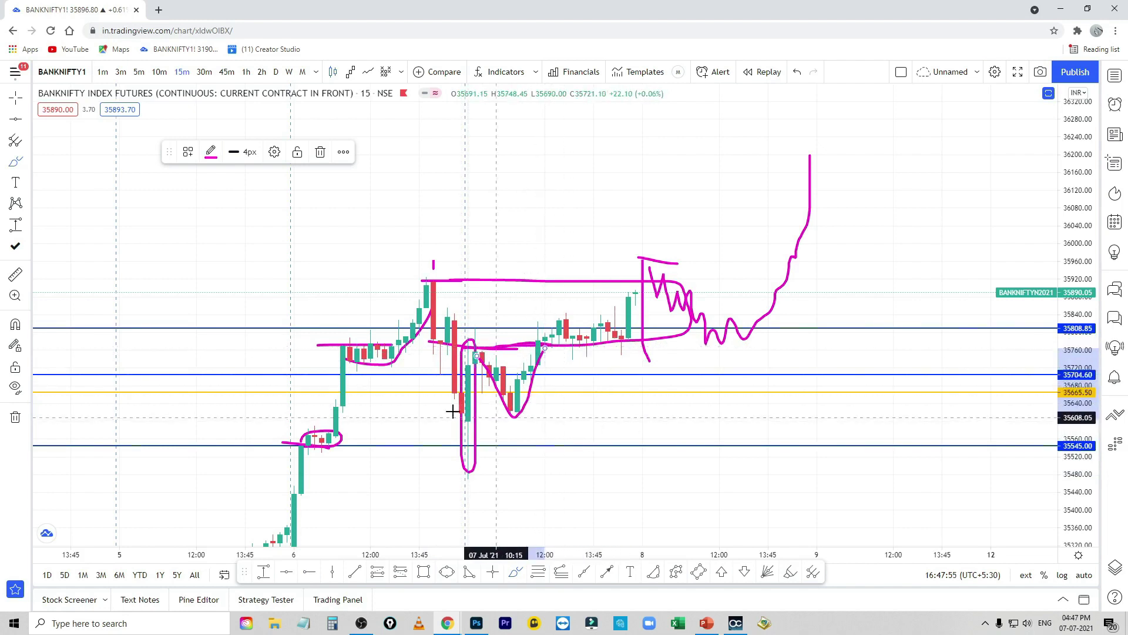
scroll(629, 439, up, 2)
Draw a taller breakout box above the range, a higher-rising path, and a dip-to-35545 recovery path.
drag(555, 267, 563, 360)
mouse_move(562, 241)
mouse_down()
mouse_move(640, 241)
mouse_move(523, 246)
mouse_move(571, 247)
mouse_up()
drag(599, 318, 691, 212)
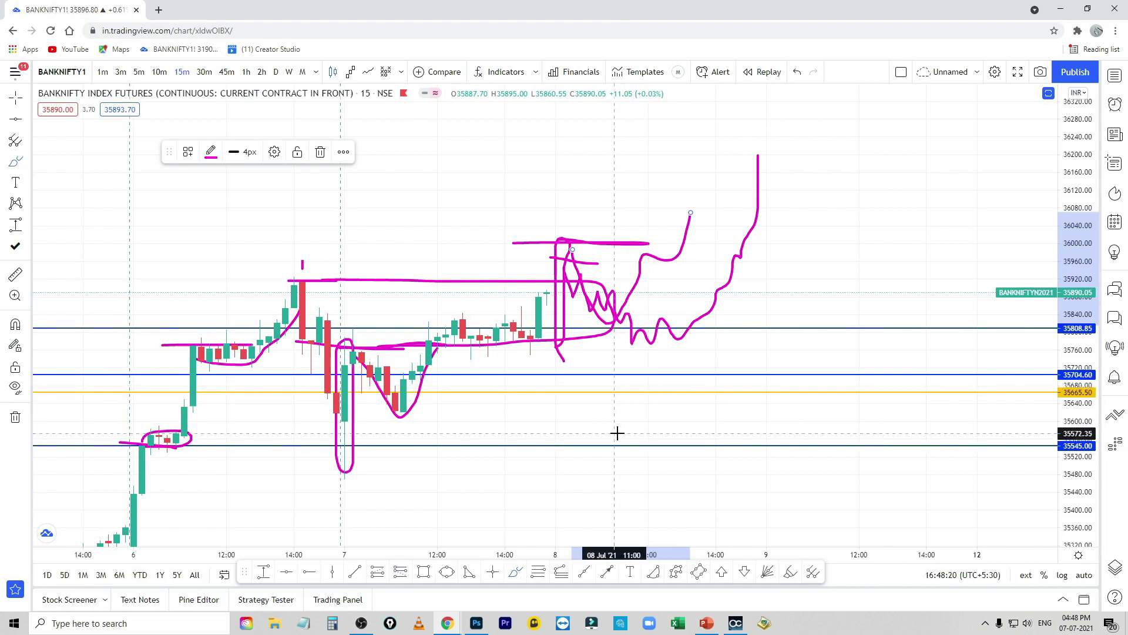
mouse_move(549, 374)
mouse_down()
mouse_move(589, 391)
mouse_move(617, 449)
mouse_move(735, 327)
mouse_move(752, 327)
mouse_move(792, 235)
mouse_up()
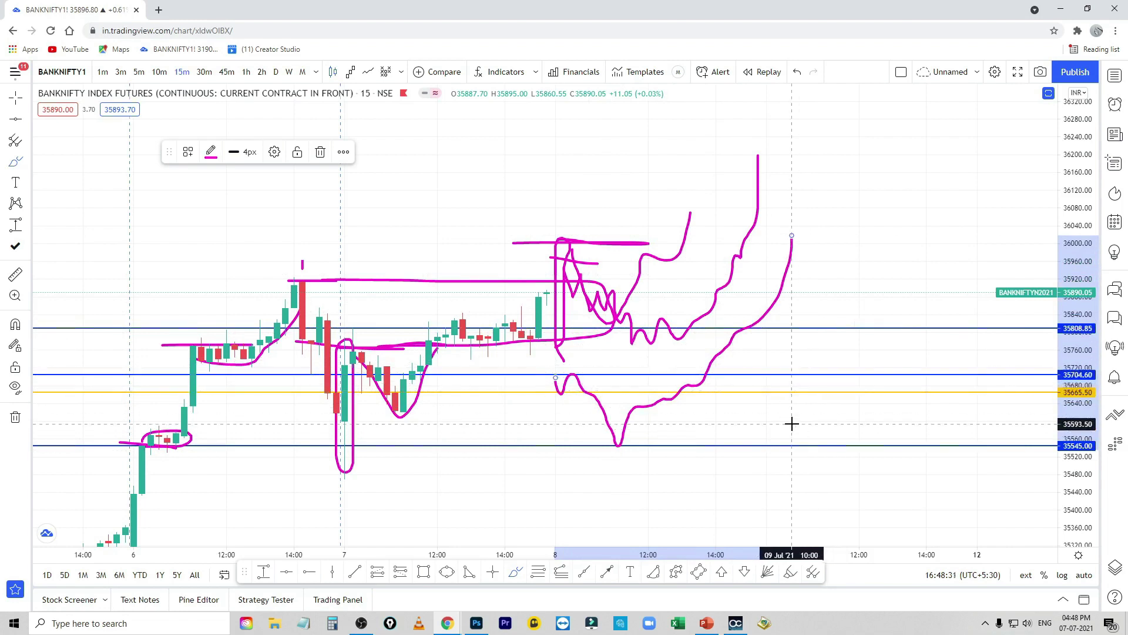